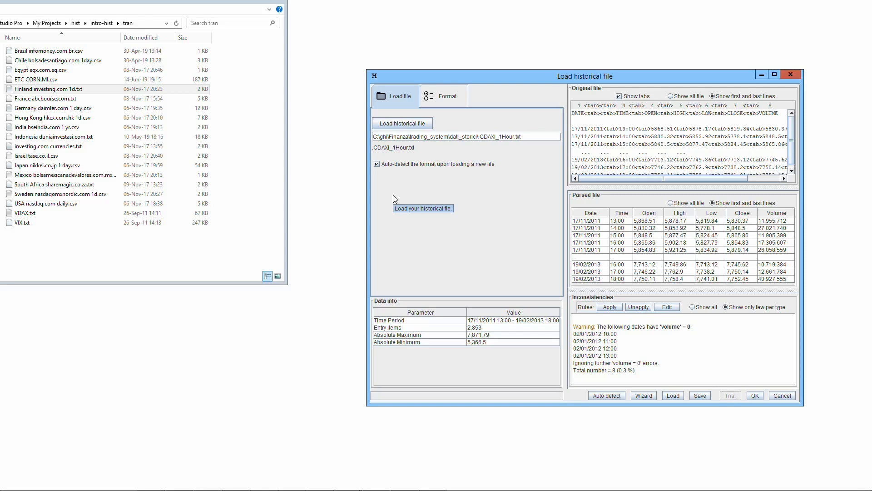
click(32, 90)
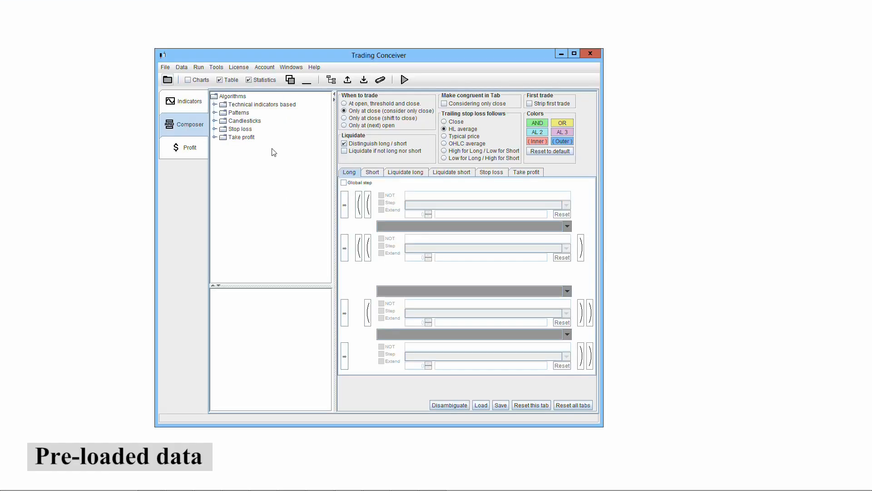
Open the preloaded historical data table, enlarge its window and examine the daily prices and volumes from 1995 onwards.
click(182, 67)
click(186, 78)
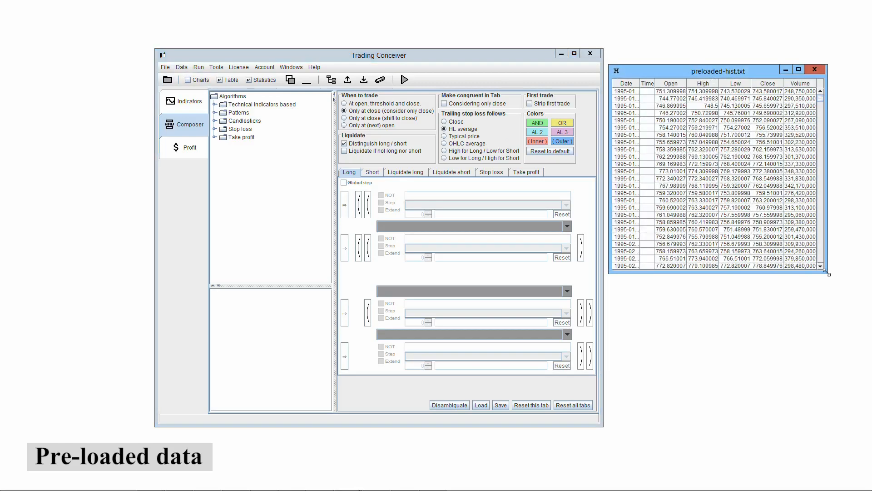
drag(827, 272, 863, 422)
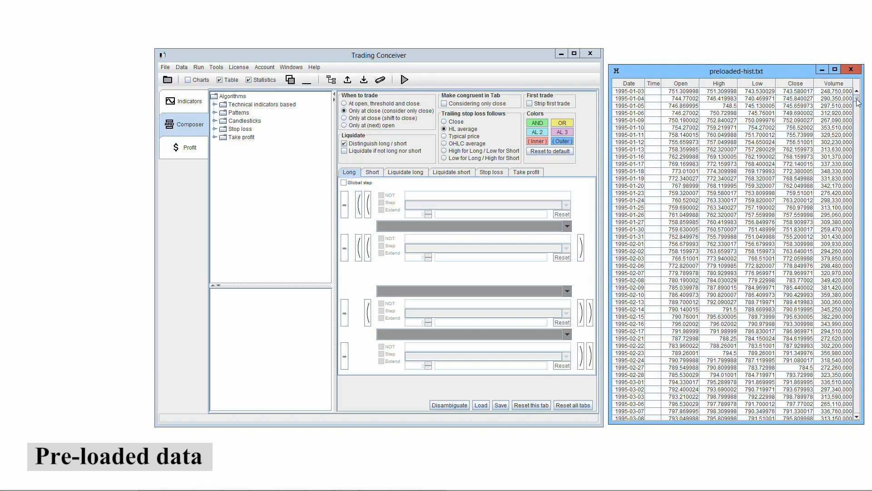
scroll(840, 319, down, 20)
scroll(840, 319, down, 20)
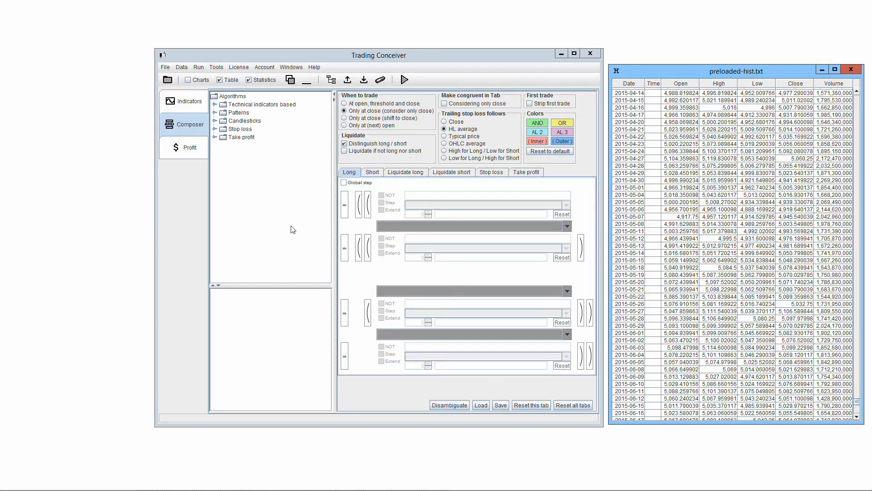
Review the composer's Short, Liquidate long, Liquidate short, Stop loss and Take profit sections.
click(373, 175)
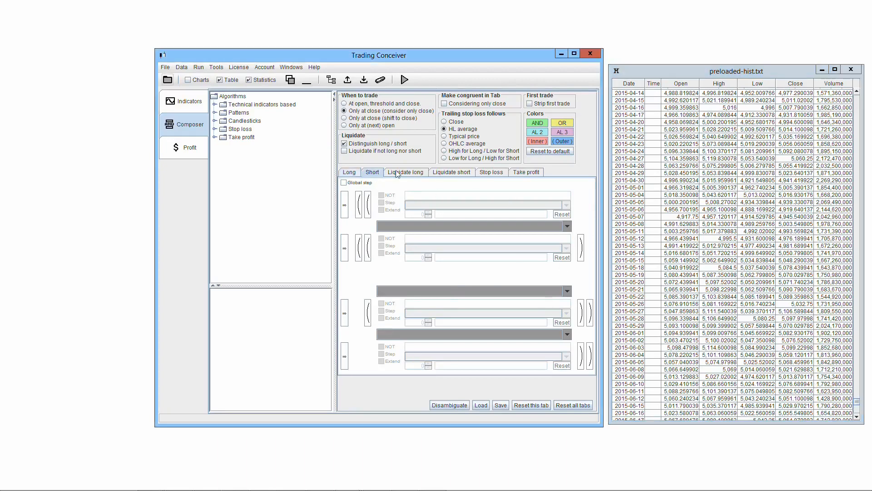
click(417, 175)
click(458, 174)
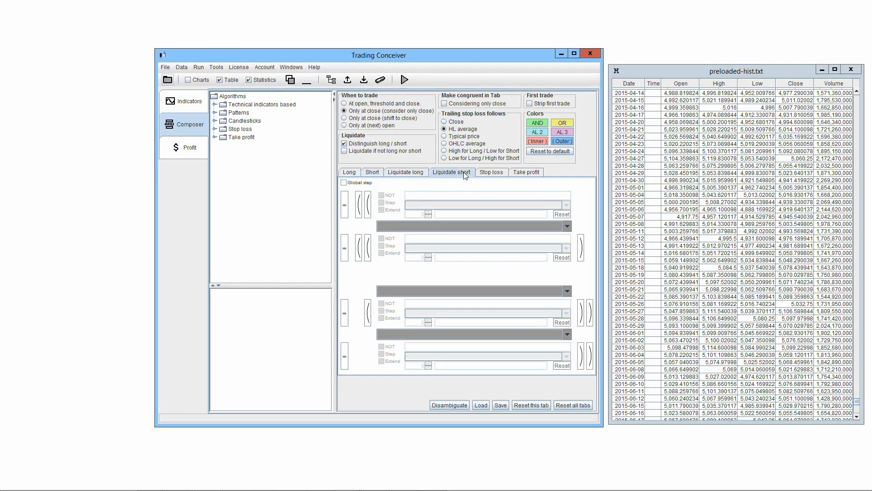
click(493, 174)
click(525, 174)
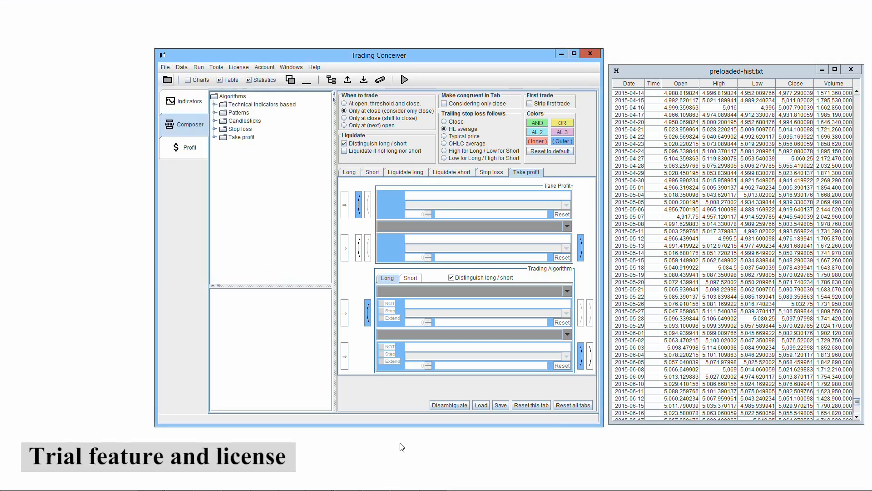
Open the license options.
click(239, 67)
click(247, 81)
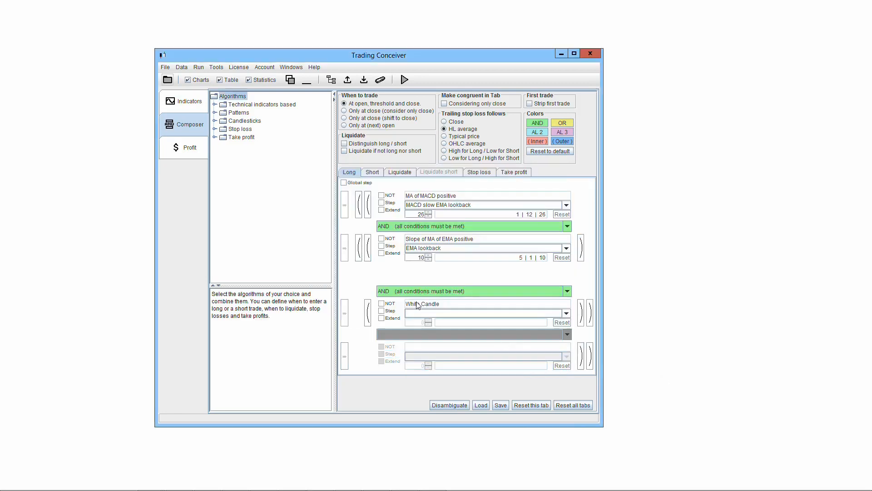
Load the historical file .GDAXI_1Hour.txt with its detected format and run it in trial mode.
click(168, 80)
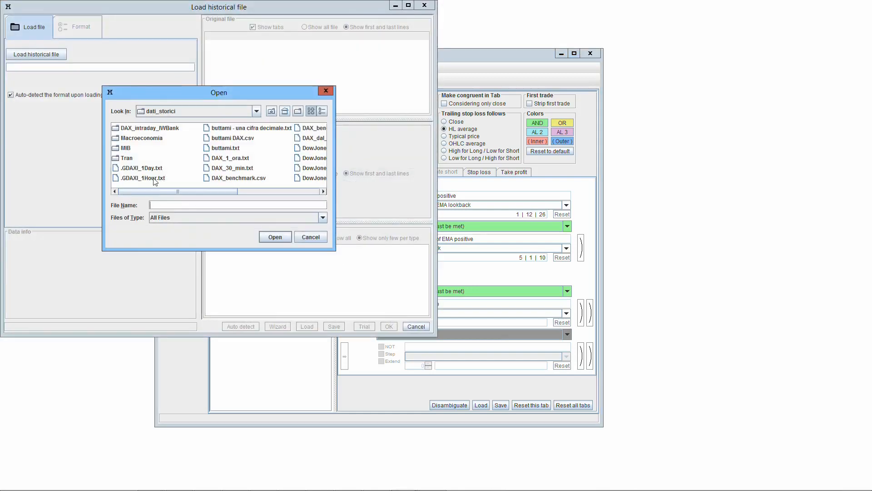
double_click(154, 179)
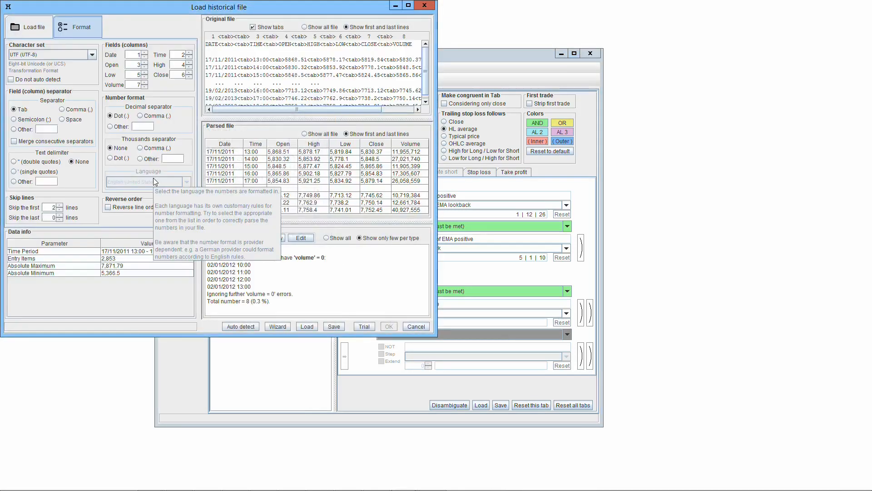
drag(275, 12, 446, 109)
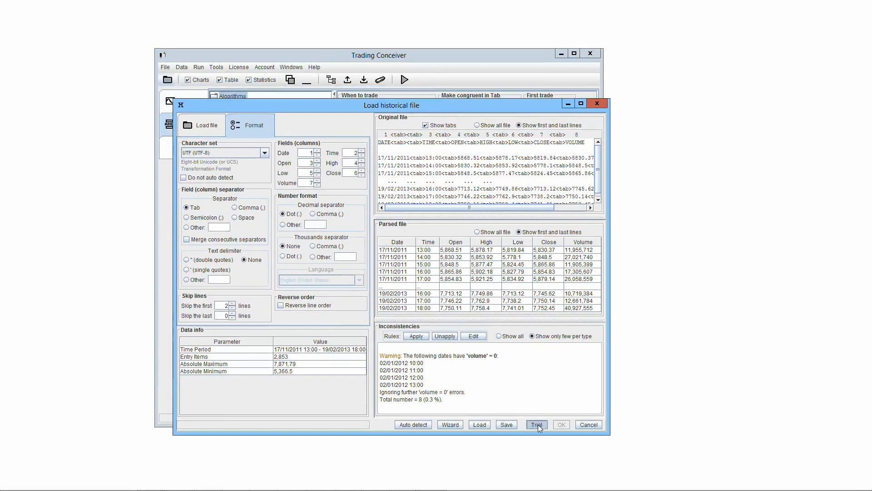
click(538, 425)
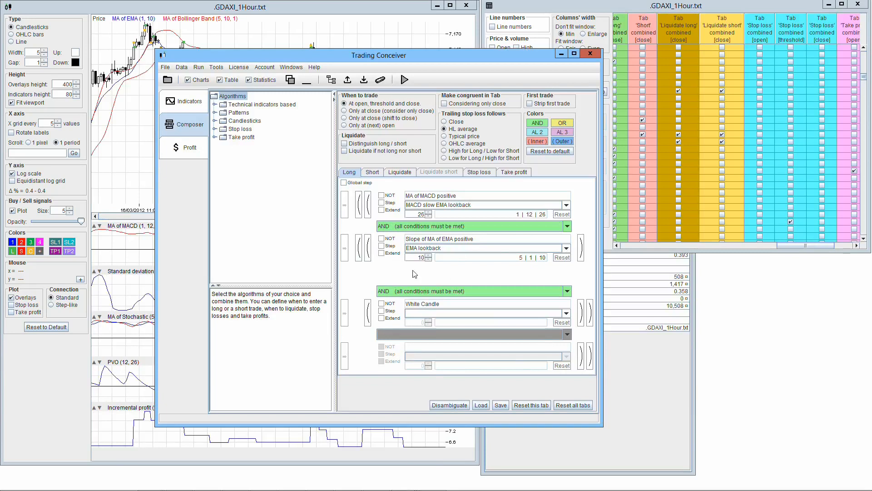
Review the composer's algorithm conditions for Short, Liquidate, Stop loss and Take profit.
click(374, 174)
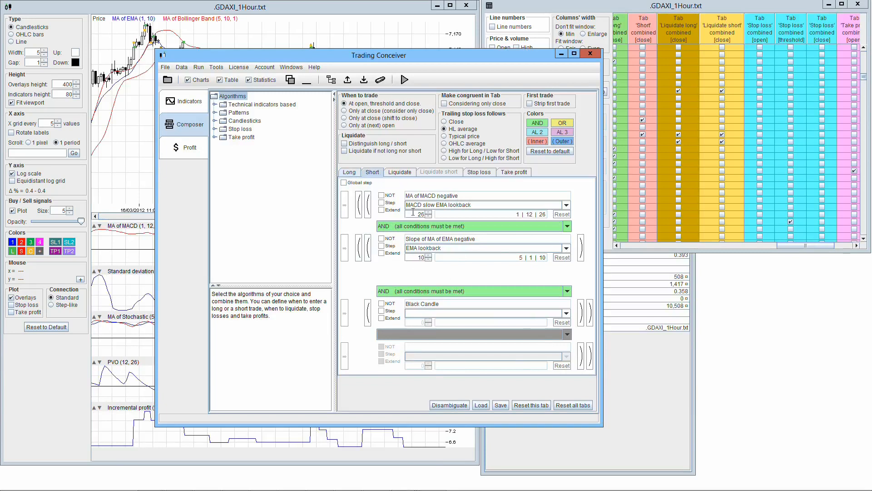
click(400, 172)
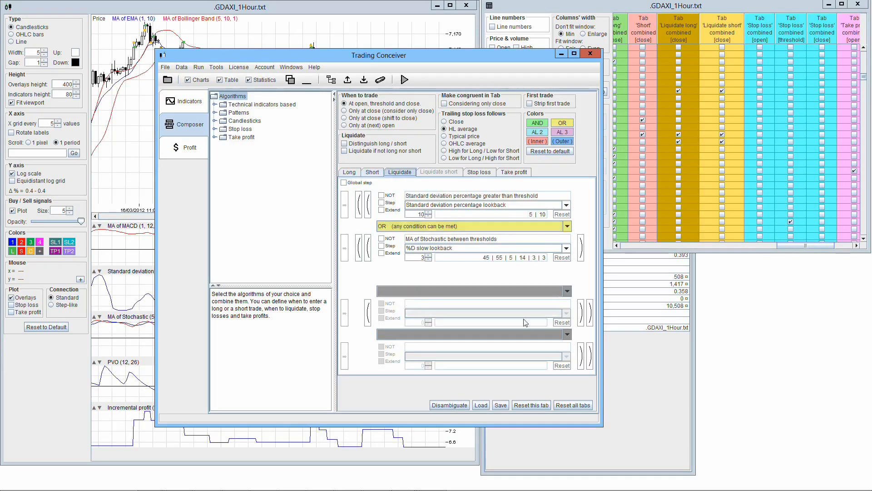
click(477, 174)
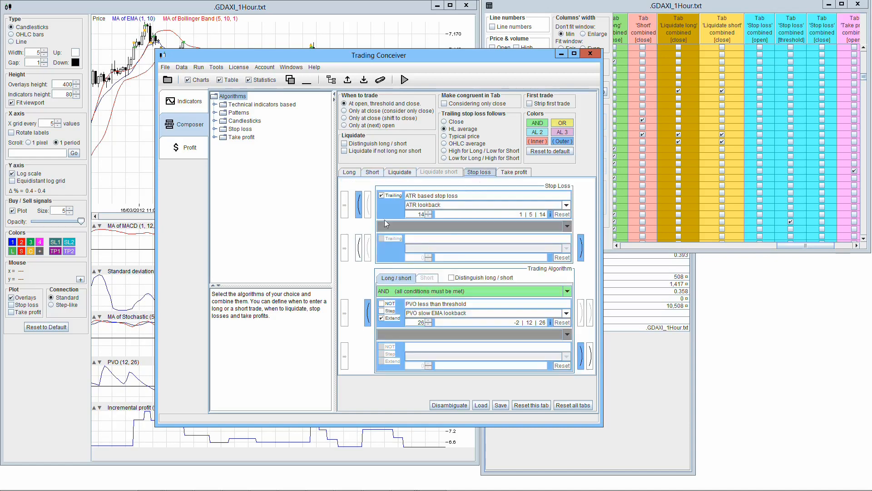
click(523, 173)
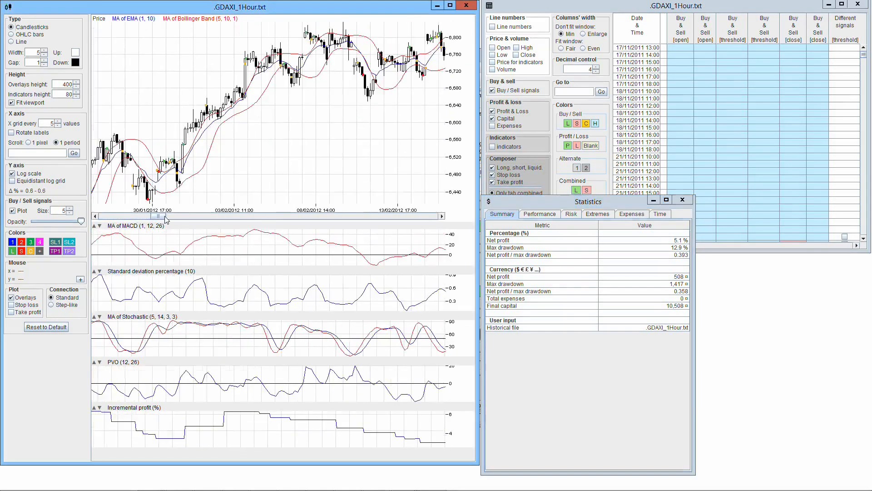
Examine the .GDAXI_1Hour.txt price chart over other dates and the signals table's further rows and columns.
drag(165, 217, 202, 216)
drag(864, 55, 865, 80)
drag(668, 246, 830, 250)
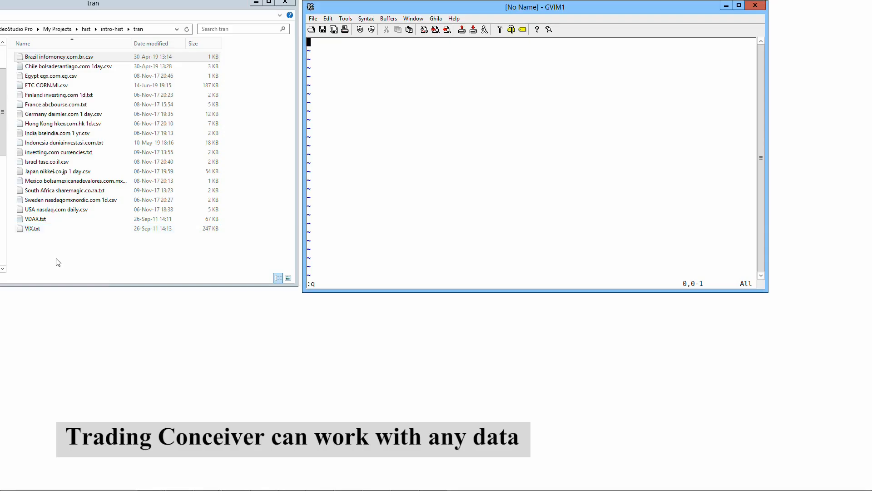
Switch to the tran folder and view the Chile, ETC CORN.MI, Finland, France and Germany data files in GVIM.
drag(68, 67, 357, 99)
drag(68, 95, 347, 101)
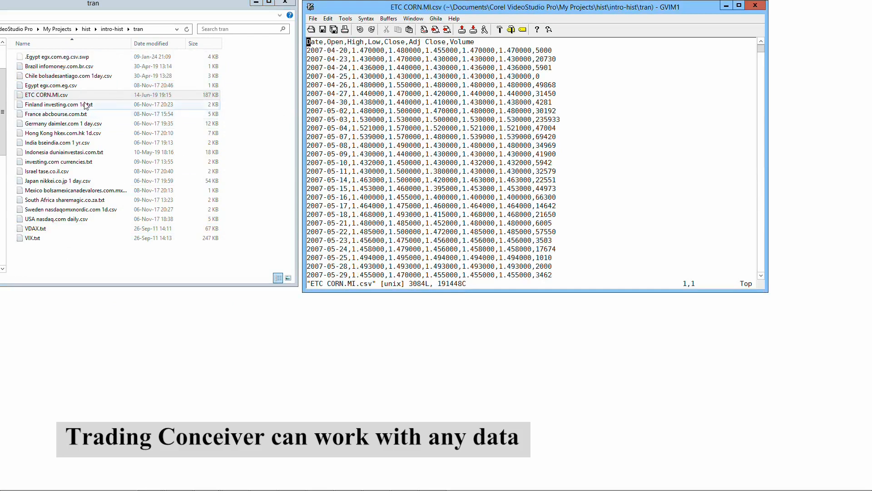
drag(86, 106, 370, 116)
drag(91, 114, 348, 132)
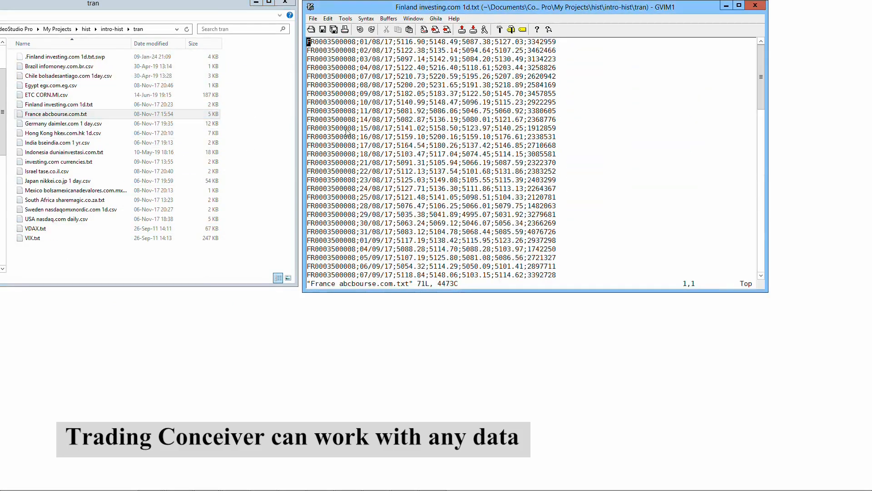
drag(64, 123, 347, 137)
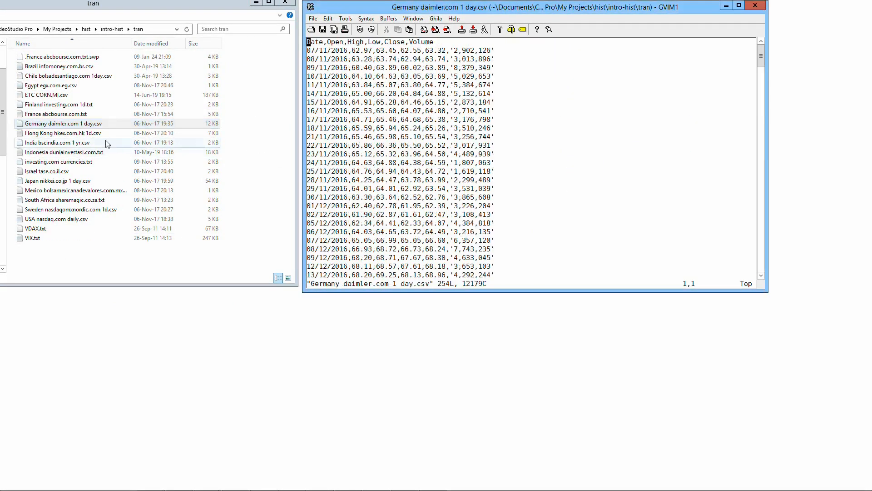
View the Hong Kong, India, Indonesia, investing.com currencies, Israel and Japan data files in the text editor.
drag(64, 133, 347, 141)
click(86, 145)
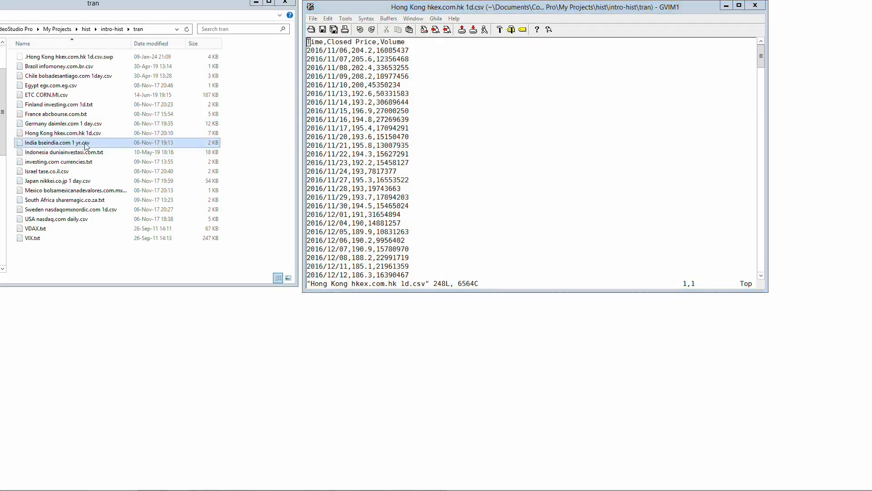
double_click(86, 145)
drag(96, 155, 405, 168)
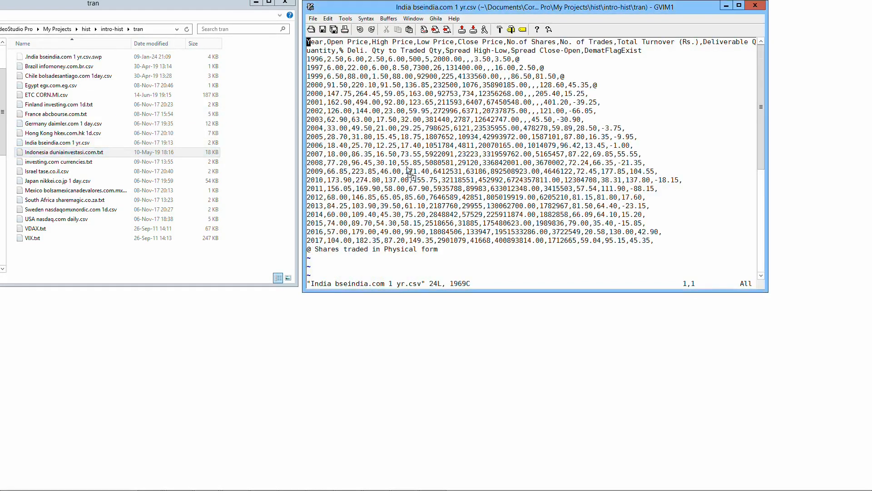
drag(59, 163, 383, 170)
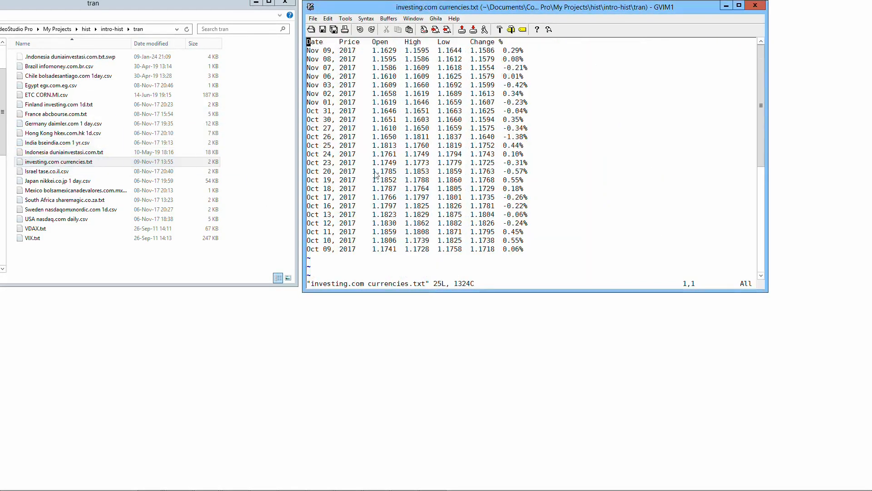
drag(46, 171, 347, 194)
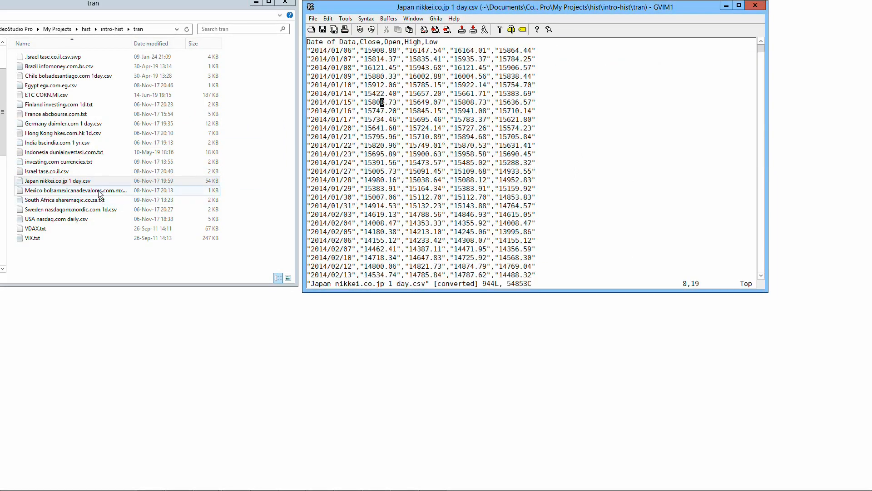
View the Mexico, South Africa, Sweden, USA nasdaq.com, VDAX and VIX data files in the text editor.
drag(97, 191, 368, 198)
drag(95, 201, 327, 208)
drag(103, 214, 433, 216)
drag(59, 219, 395, 221)
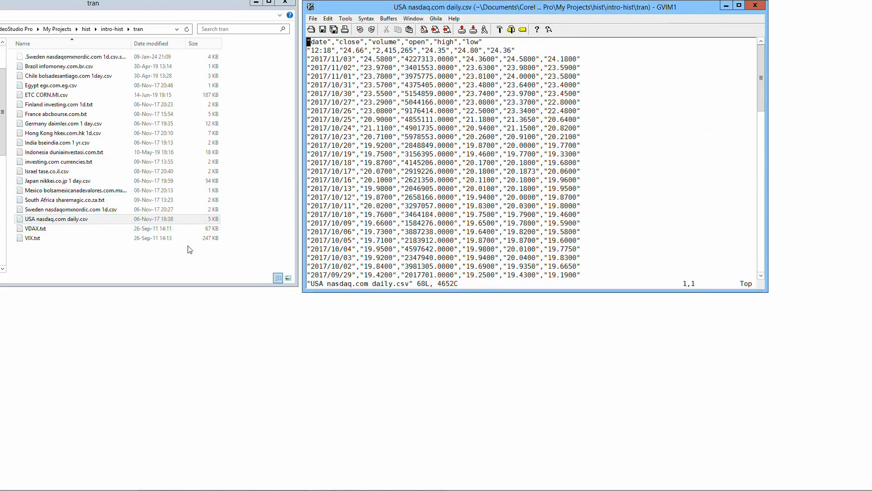
drag(35, 228, 376, 232)
drag(91, 238, 414, 240)
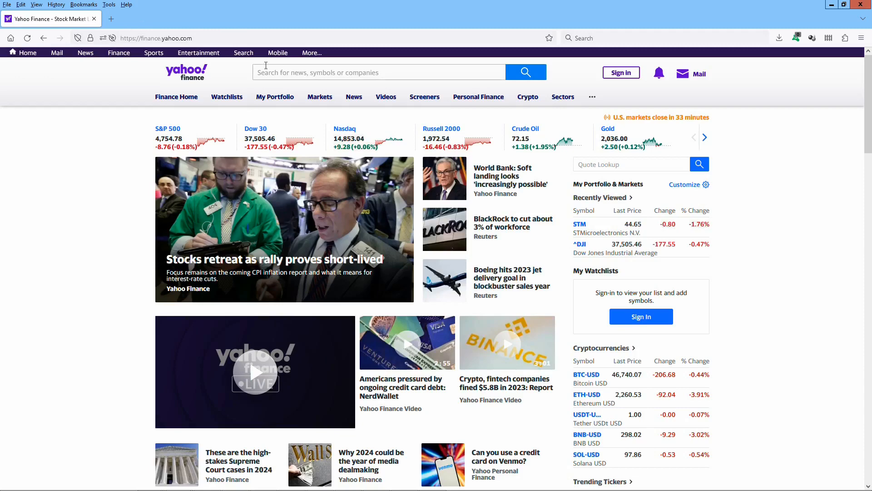
In Firefox, search Yahoo Finance for "stm" and open the historical data of STMicroelectronics N.V. (STM).
click(273, 72)
text(stm)
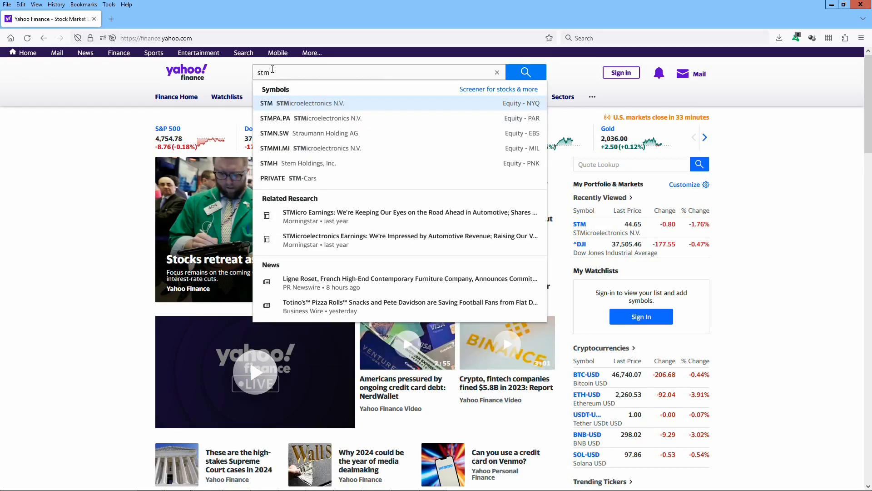
click(293, 102)
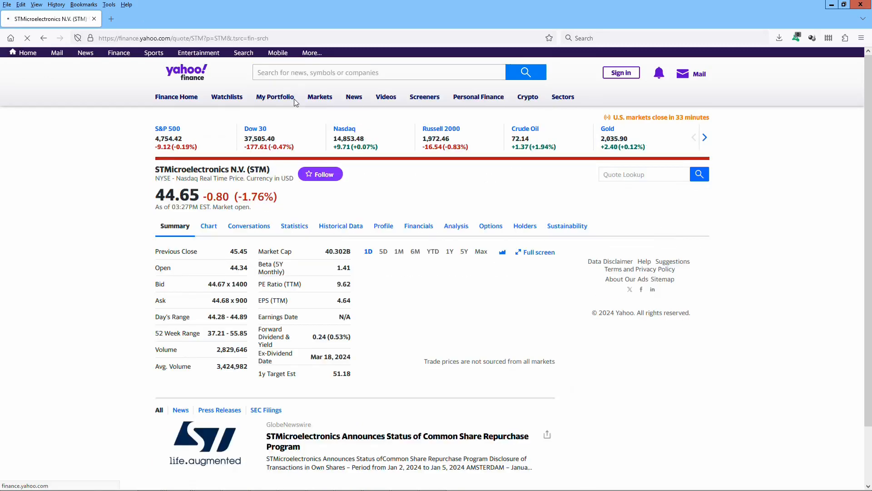
click(341, 228)
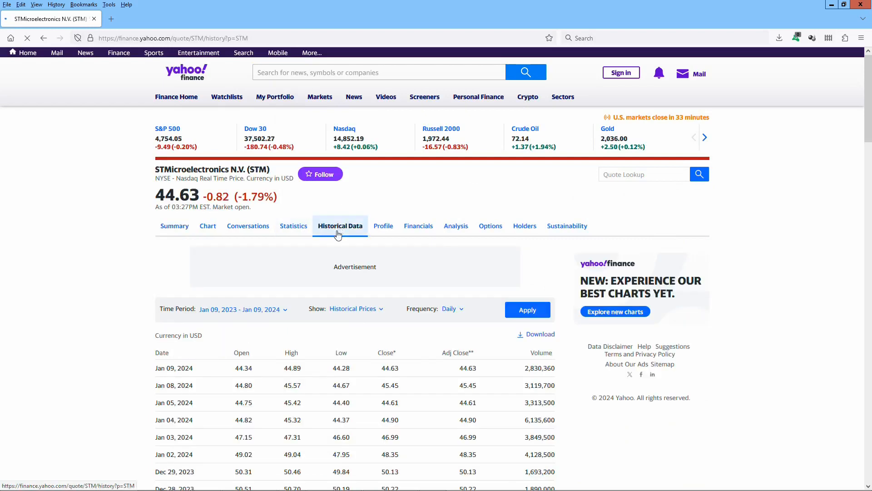
Choose the 5Y time period for the daily STM historical prices, apply it and download the data.
click(283, 310)
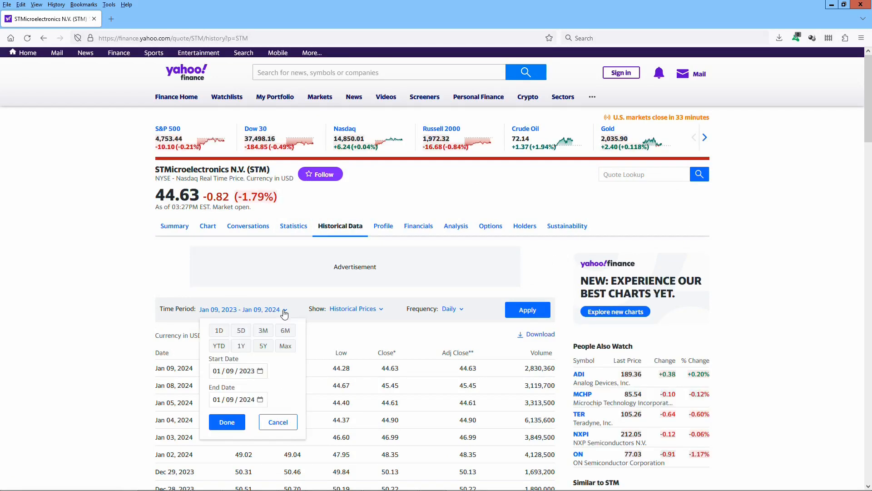
double_click(262, 347)
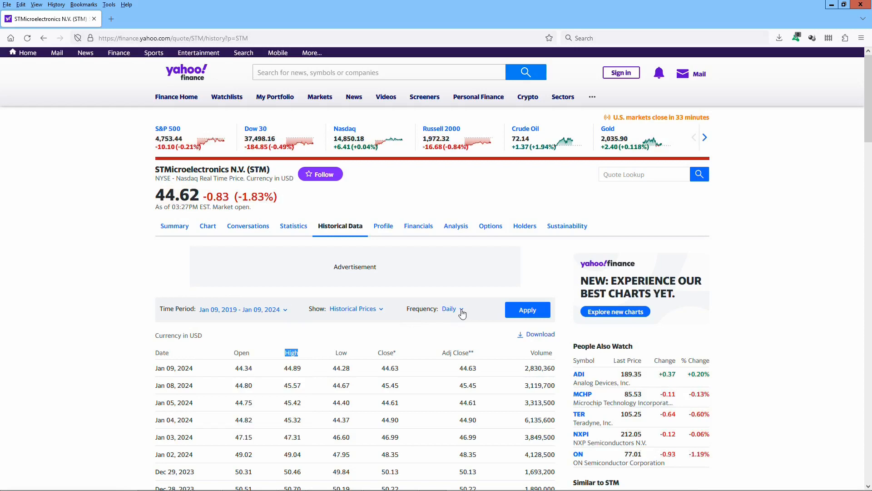
click(530, 312)
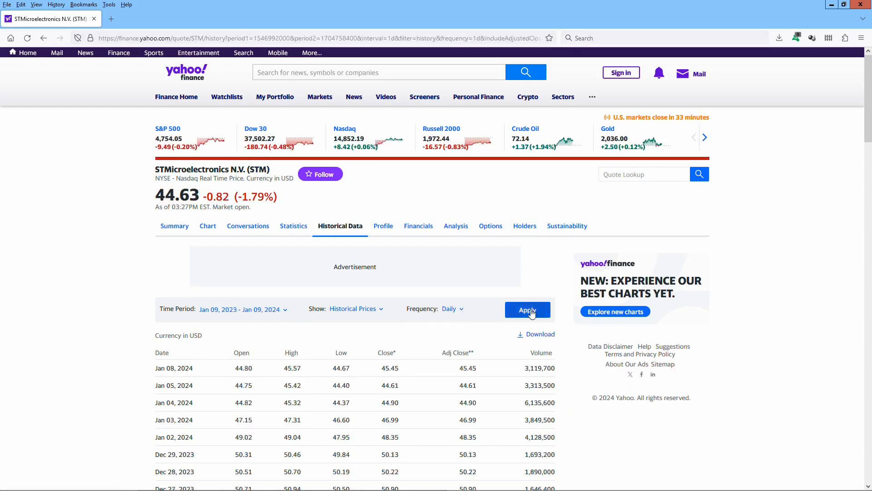
click(539, 336)
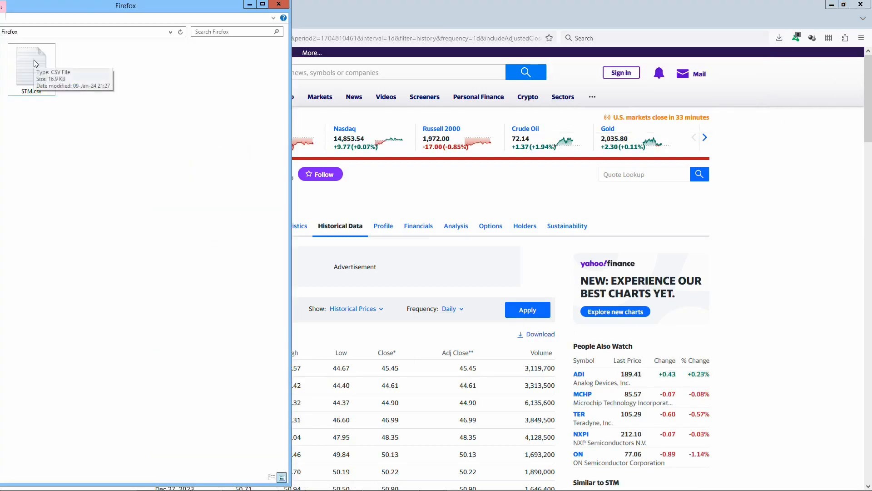
Open the downloaded STM.csv in GVIM and examine its date, price and volume rows.
double_click(34, 60)
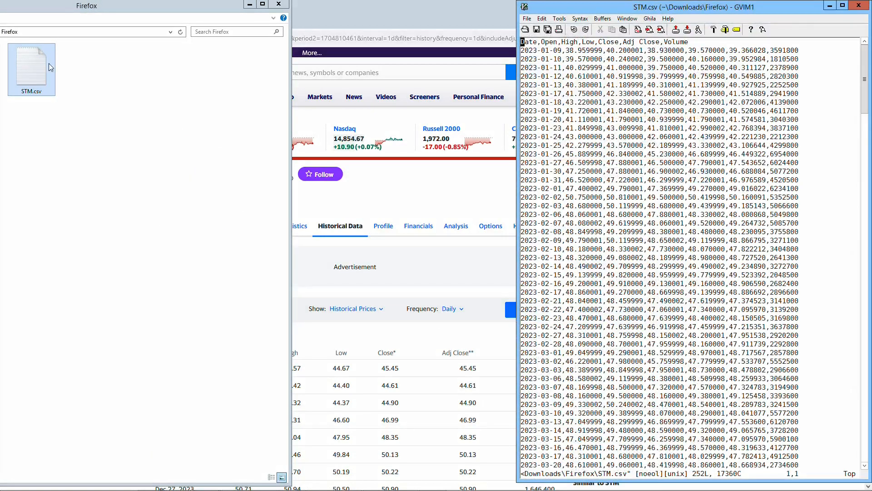
drag(866, 72, 840, 443)
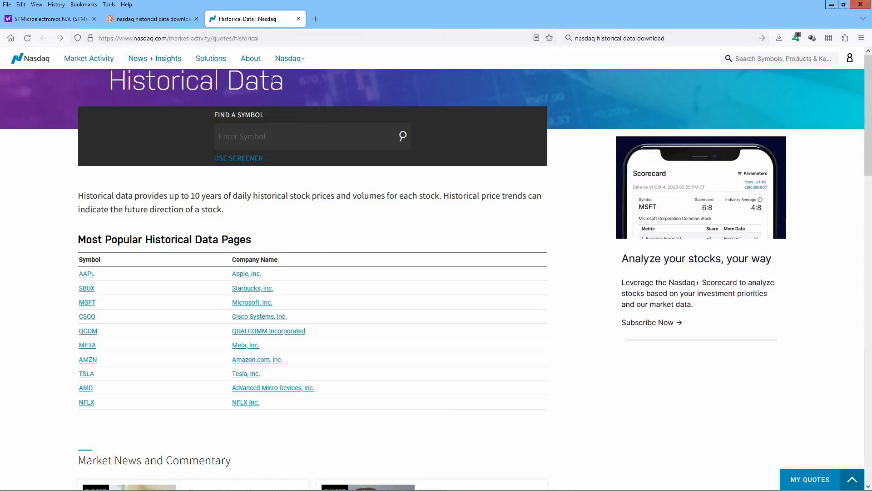
Download the 1Y historical data of Tesla (TSLA) from the Nasdaq website and examine the downloaded CSV file.
click(235, 374)
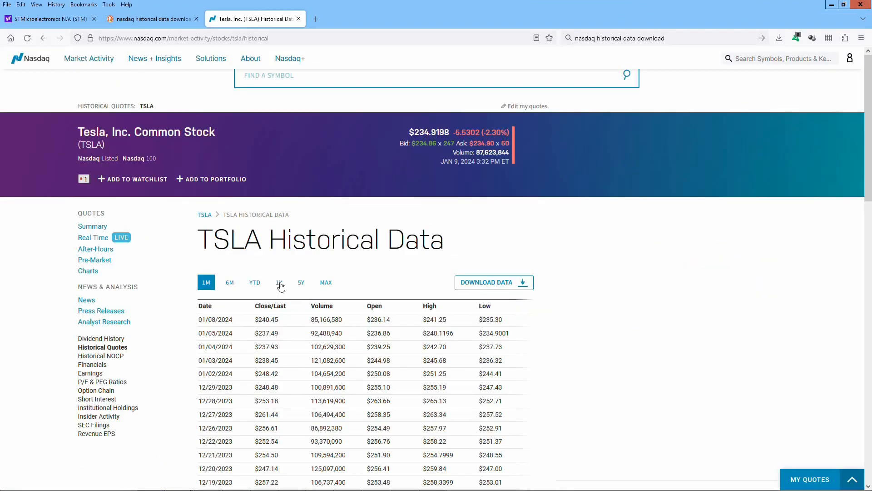
click(280, 283)
click(512, 283)
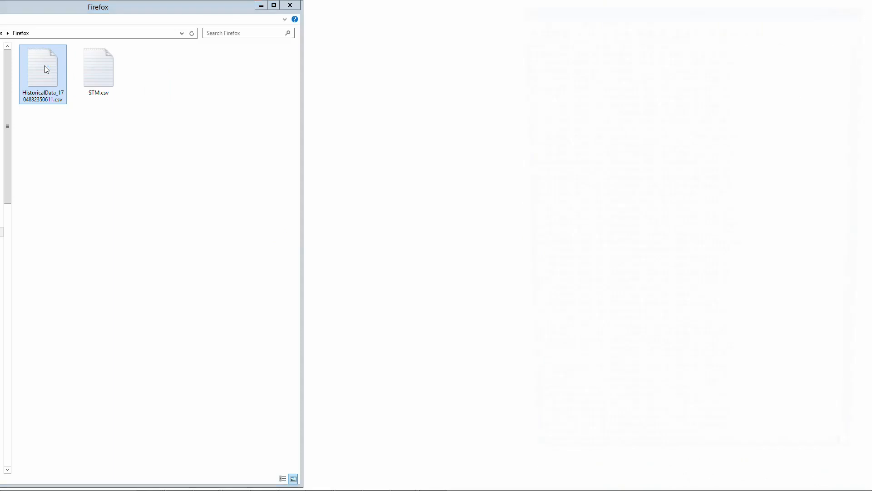
double_click(45, 65)
drag(865, 86, 864, 400)
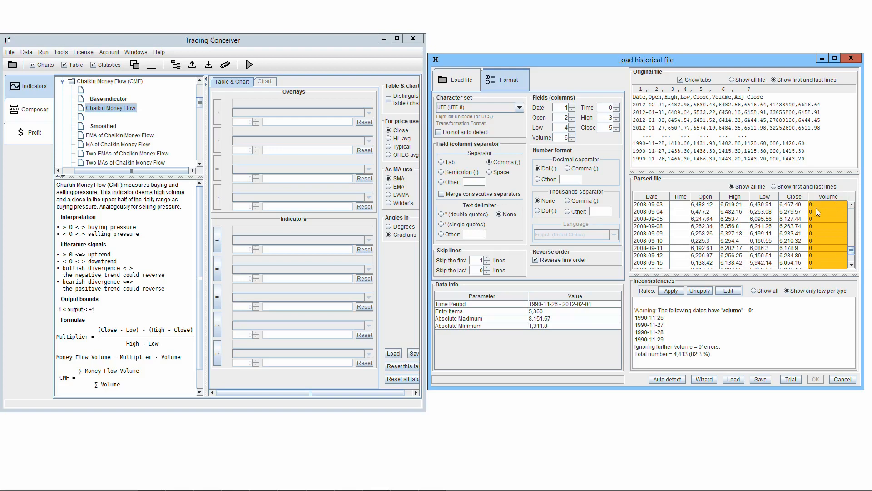
In Trading Conceiver, compare the Chaikin Money Flow and Donchian channel descriptions with the price and volume columns of the parsed historical file.
mouse_move(816, 209)
click(100, 109)
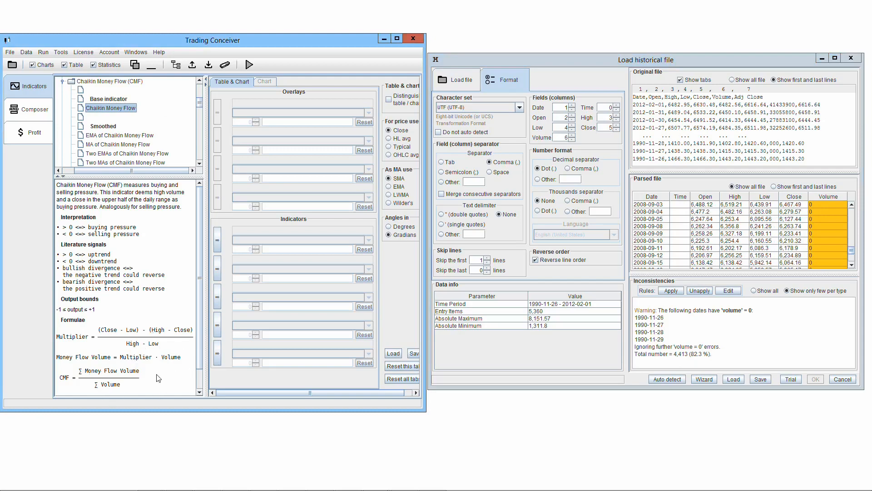
click(848, 262)
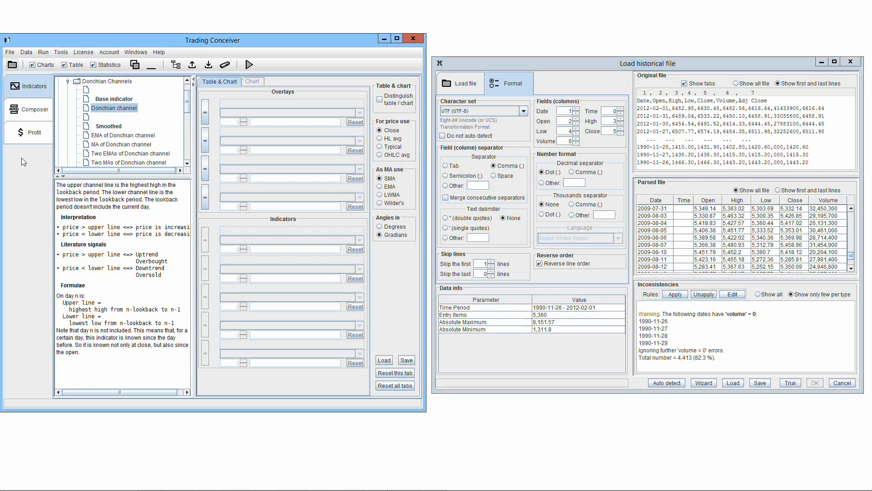
click(31, 112)
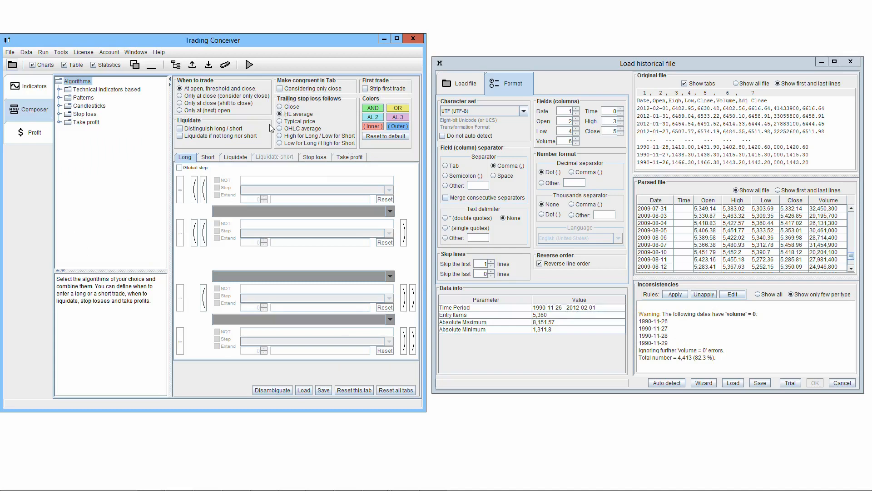
click(32, 88)
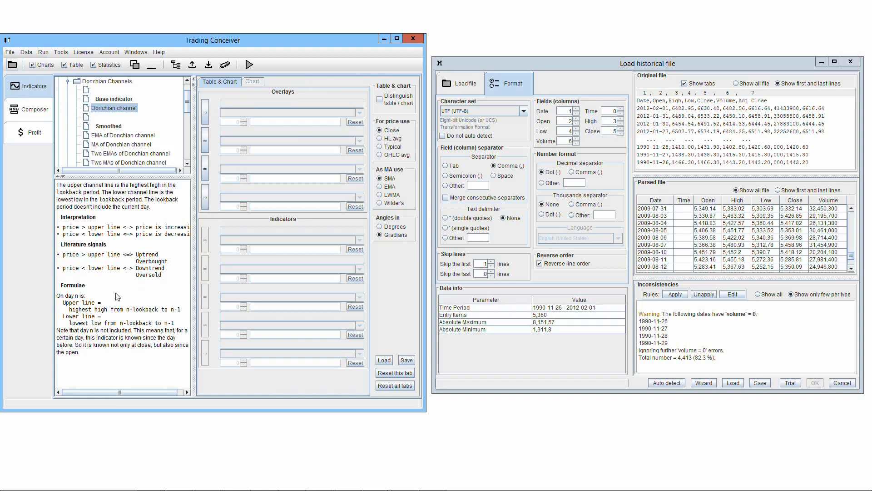
Expand the Candlesticks algorithms in the Composer and look through the list of patterns.
click(38, 111)
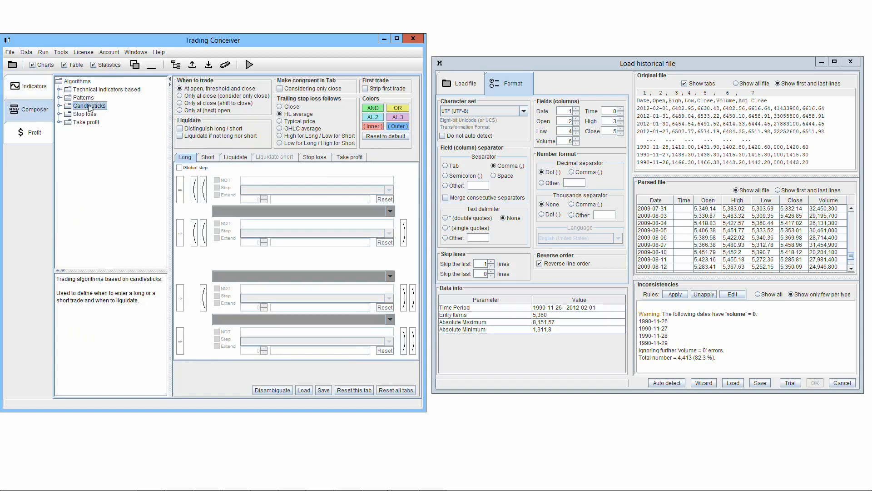
click(59, 106)
drag(164, 111, 163, 242)
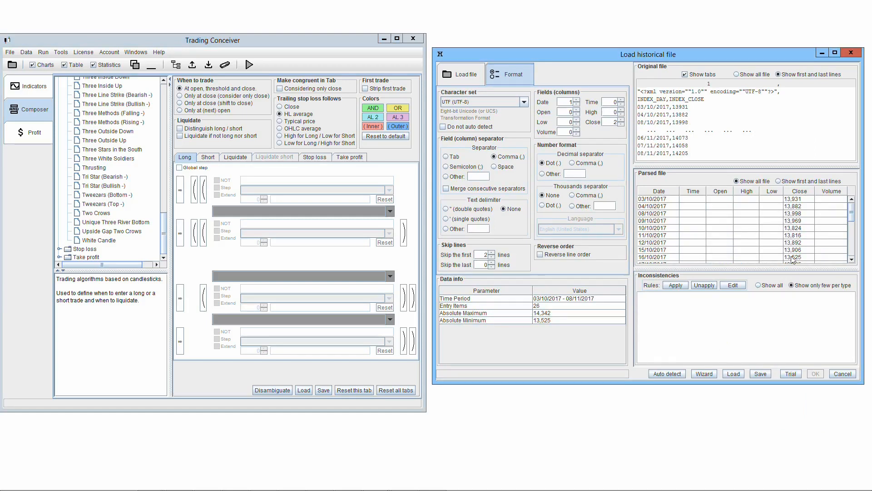
Set the Open, High and Low fields to column 2 and check the parsed rows against the candlestick algorithms.
mouse_move(791, 257)
mouse_move(791, 276)
click(577, 110)
click(578, 110)
click(621, 110)
click(621, 110)
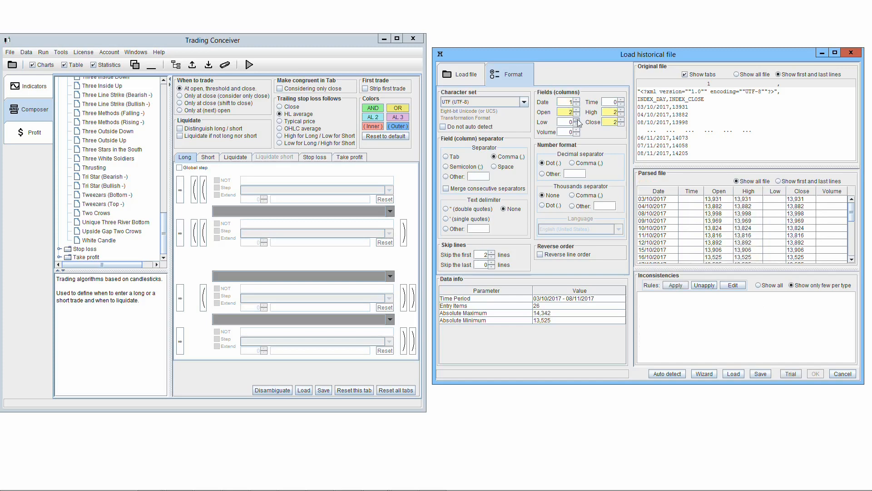
click(576, 120)
click(577, 120)
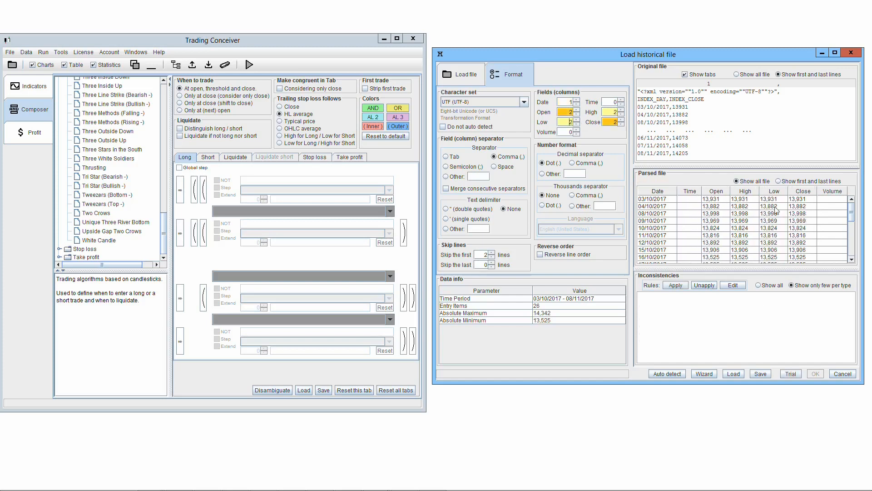
click(717, 221)
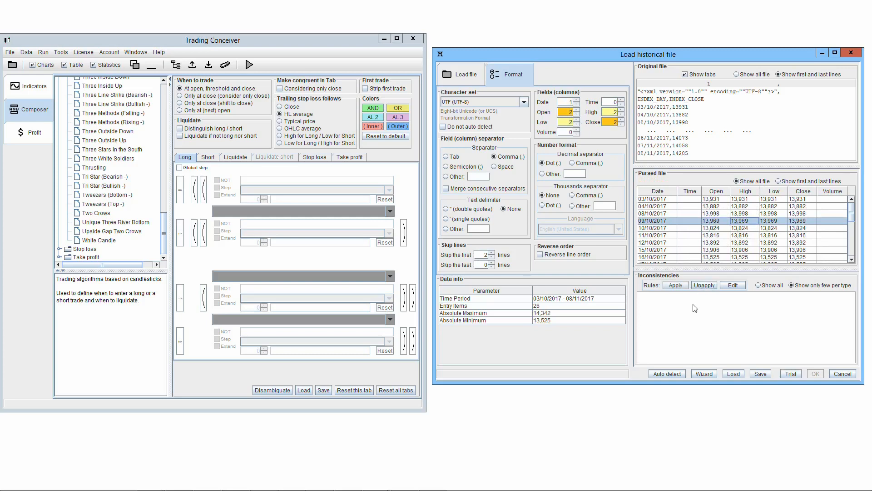
mouse_move(695, 308)
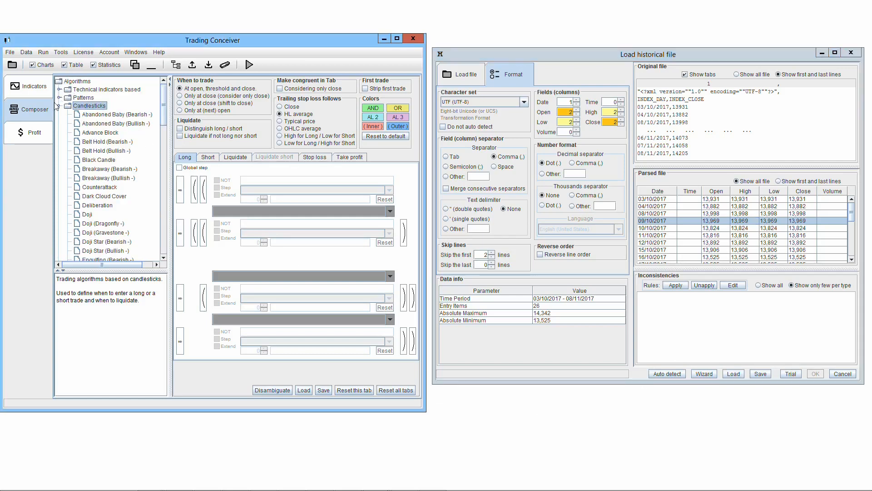
drag(165, 117, 169, 248)
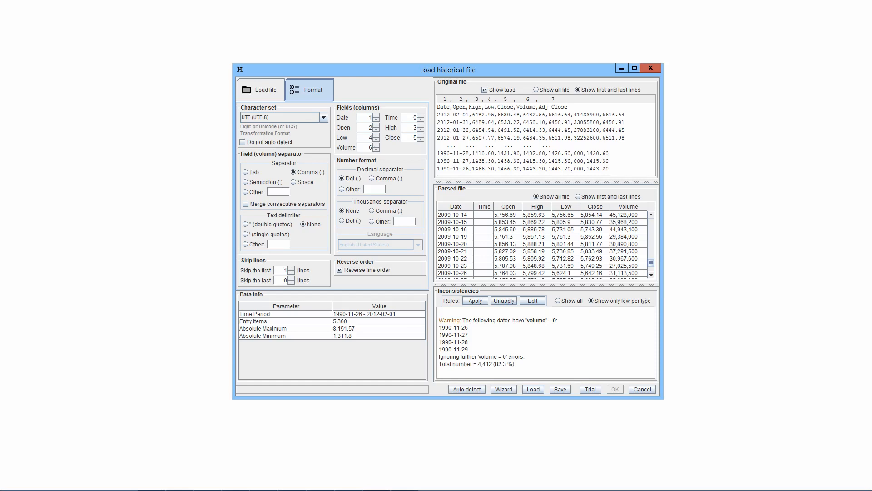
Set the Open, High, Low and Close fields to column 7, the adjusted close.
double_click(369, 128)
text(7)
double_click(414, 128)
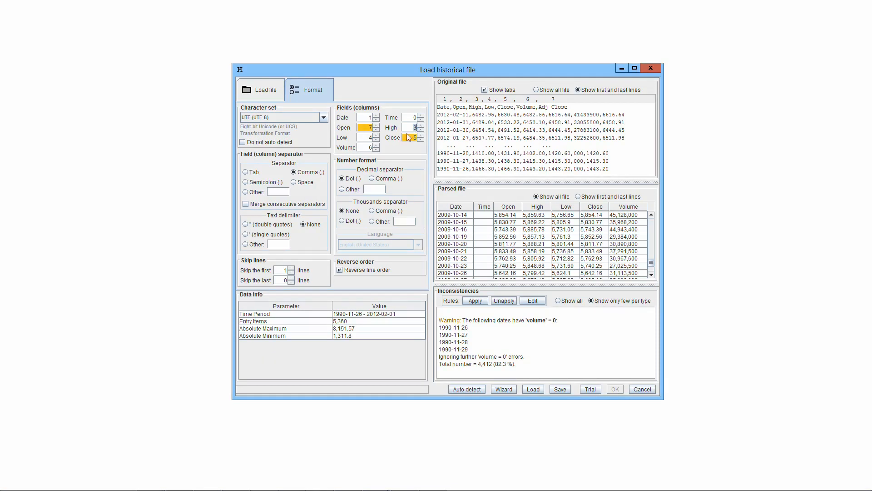
text(7)
double_click(371, 138)
text(7)
double_click(414, 138)
text(7)
key(Tab)
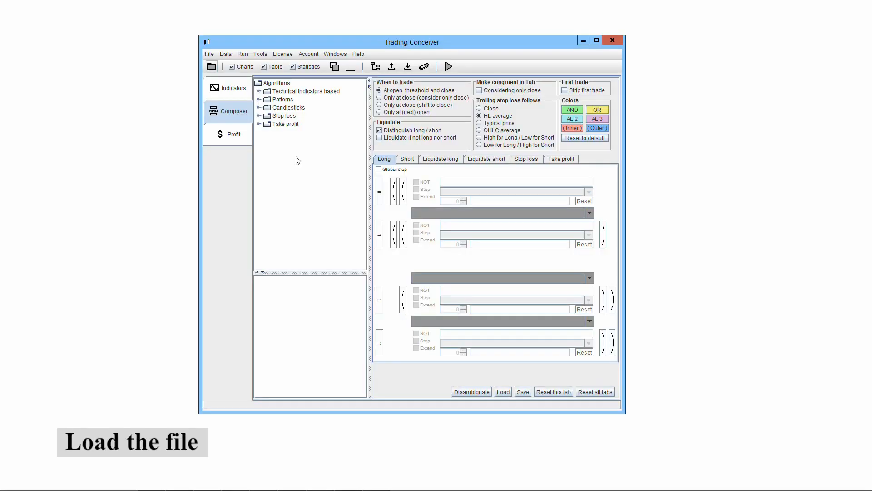
Load the historical file .GDAXI_1Hour.txt from the dati_storici folder.
click(211, 67)
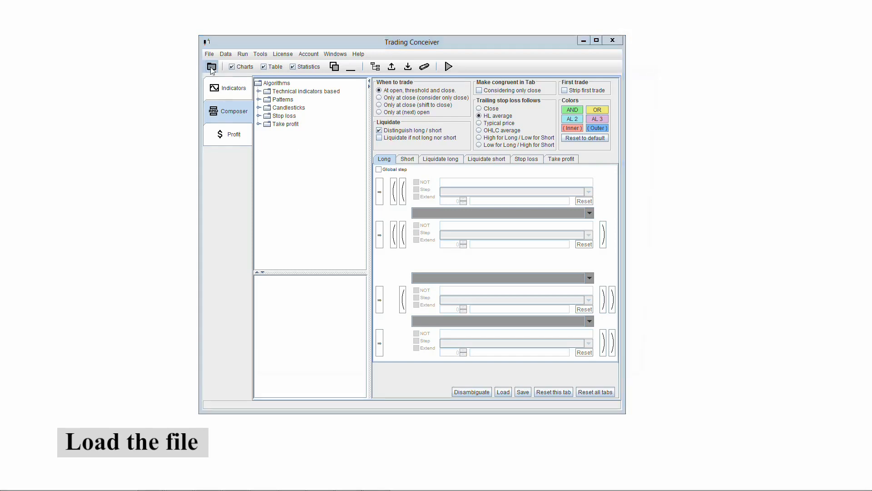
double_click(380, 240)
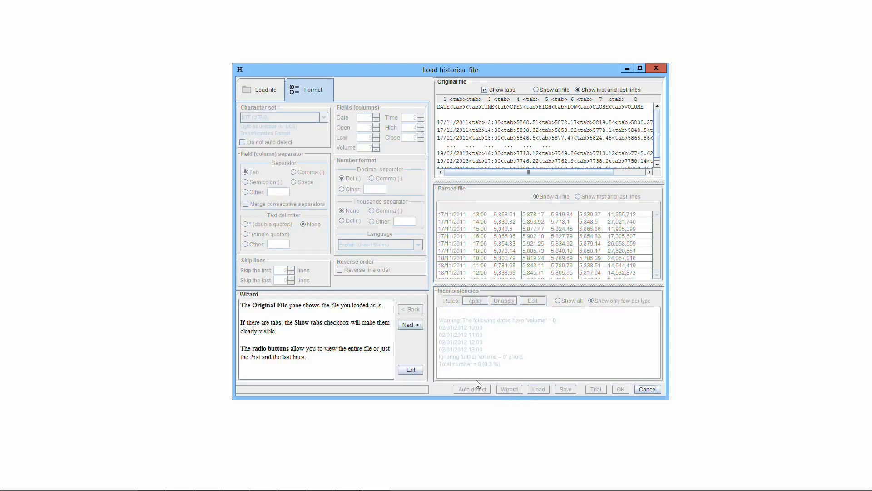
Read the format wizard's explanations up to the text delimiters page and exit the wizard.
click(414, 328)
click(414, 328)
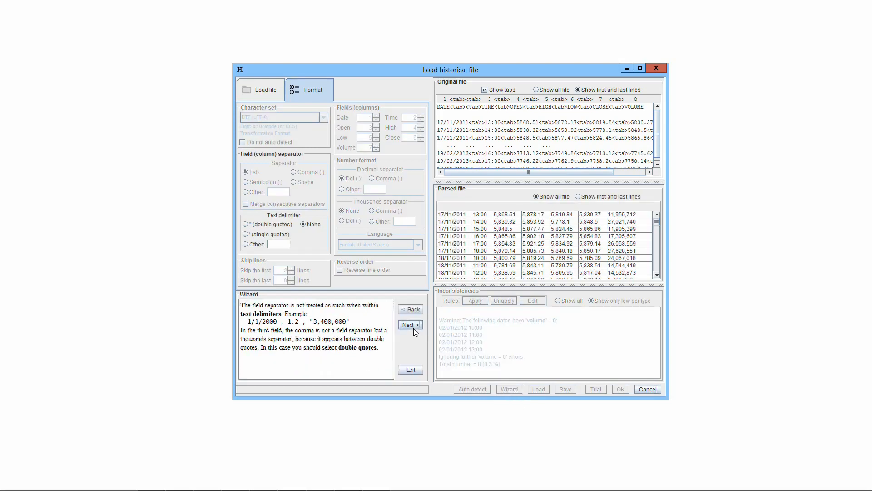
click(410, 370)
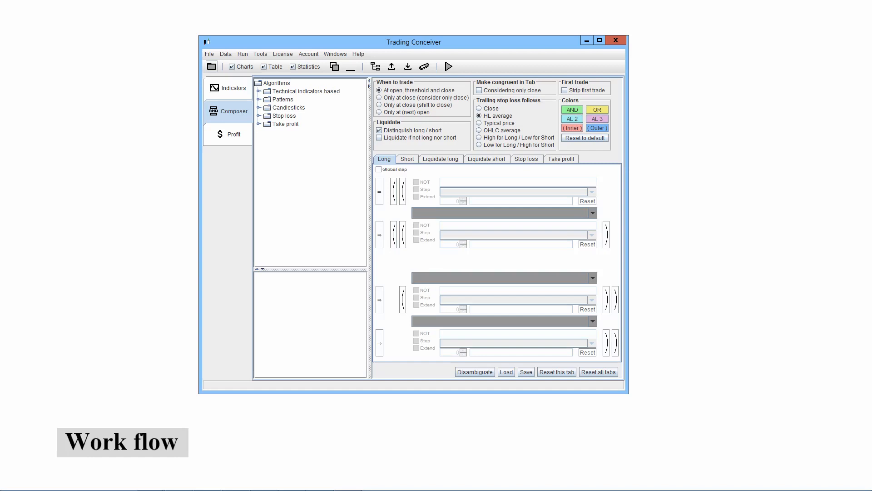
Load the historical file .GDAXI_1Hour.txt, auto-detect its format and accept the parsed data.
click(211, 66)
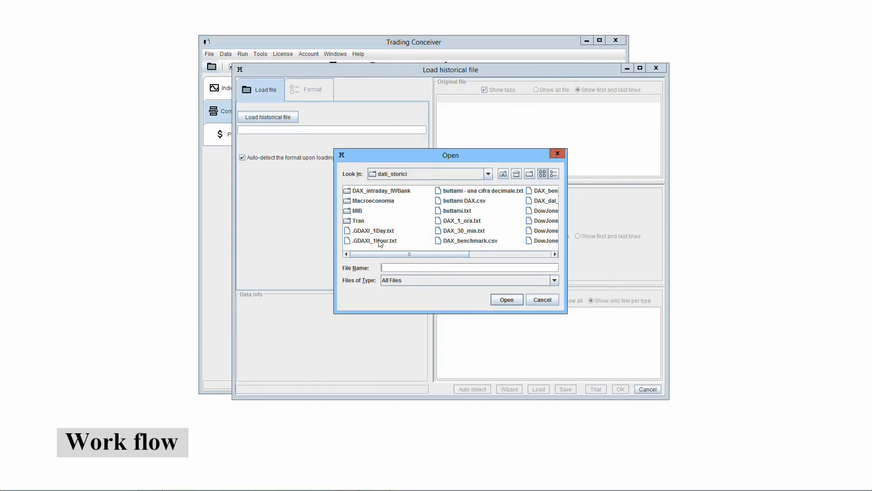
double_click(379, 241)
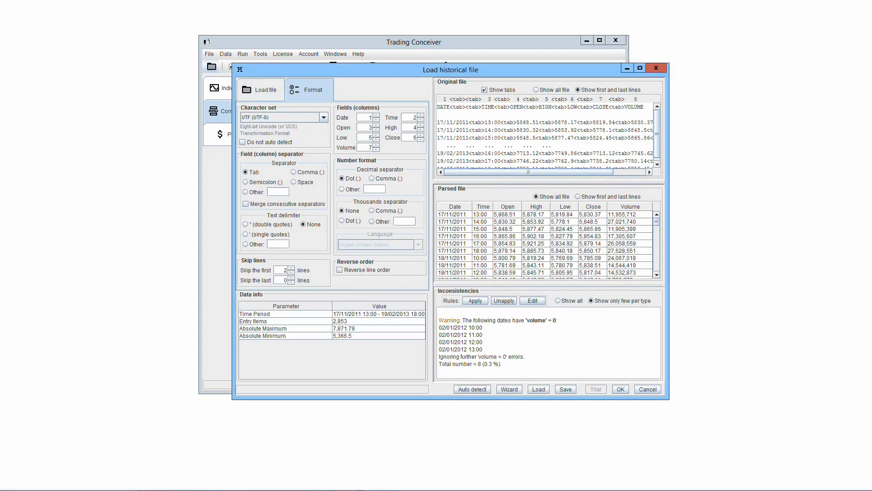
click(478, 390)
click(621, 389)
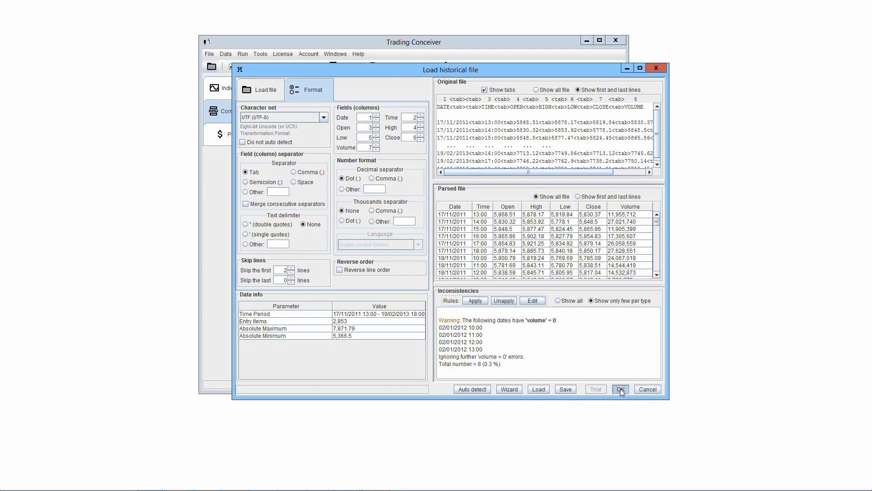